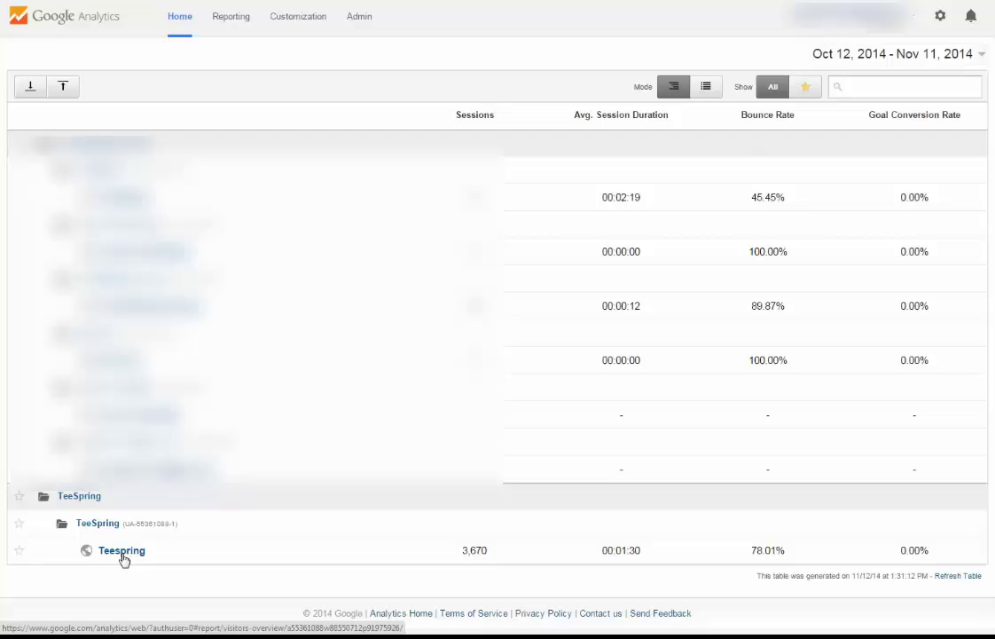
Open the Teespring view's Audience Overview and set the report's date range to the last 7 days.
{"action": "left_click", "coordinate": [122, 550]}
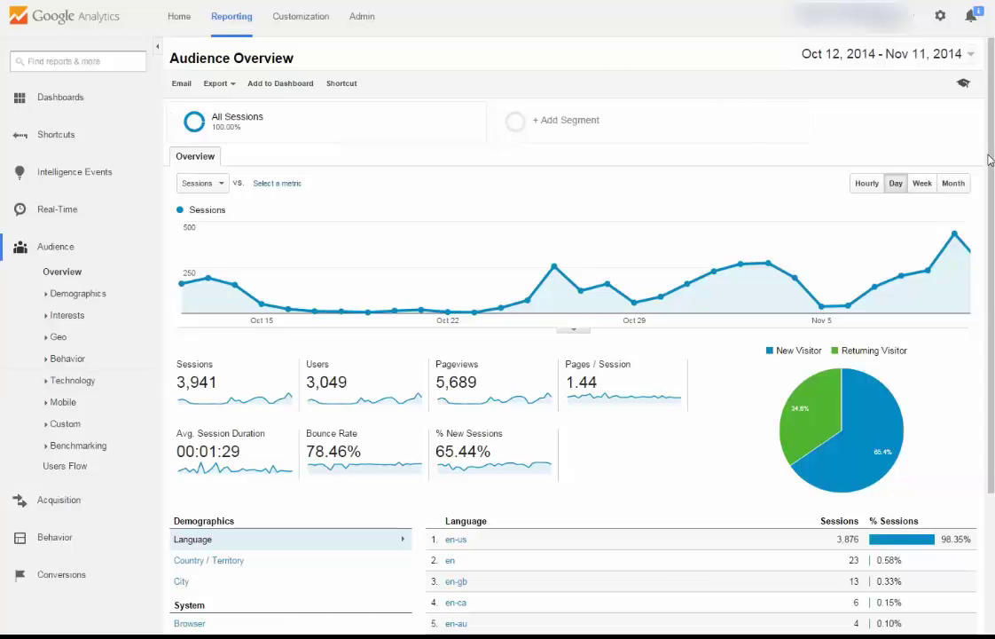
{"action": "left_click_drag", "start_coordinate": [990, 178], "coordinate": [992, 346]}
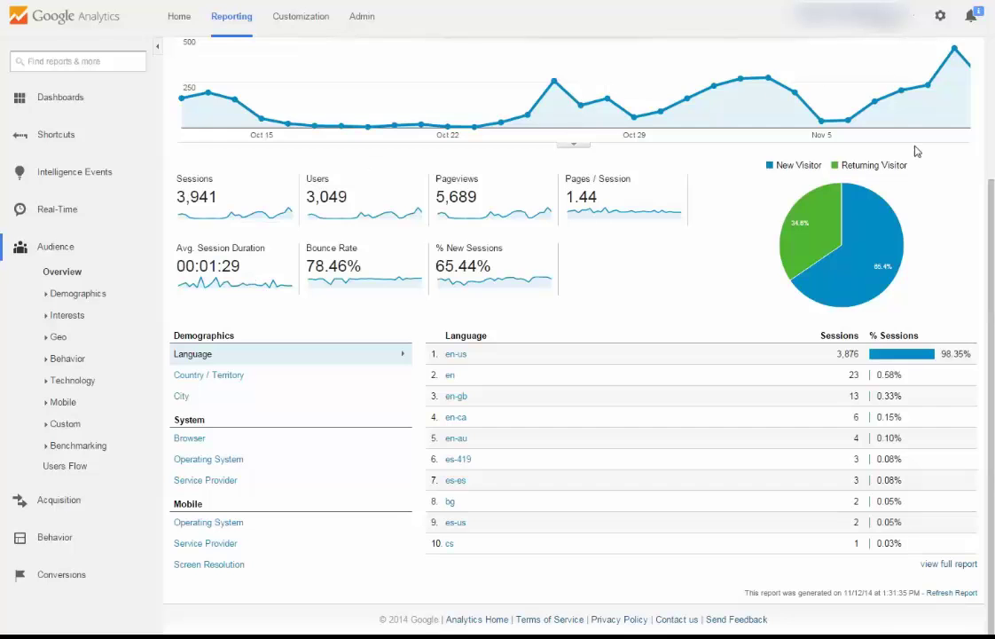
{"action": "scroll", "coordinate": [958, 155], "scroll_direction": "up", "scroll_amount": 3}
{"action": "left_click", "coordinate": [957, 59]}
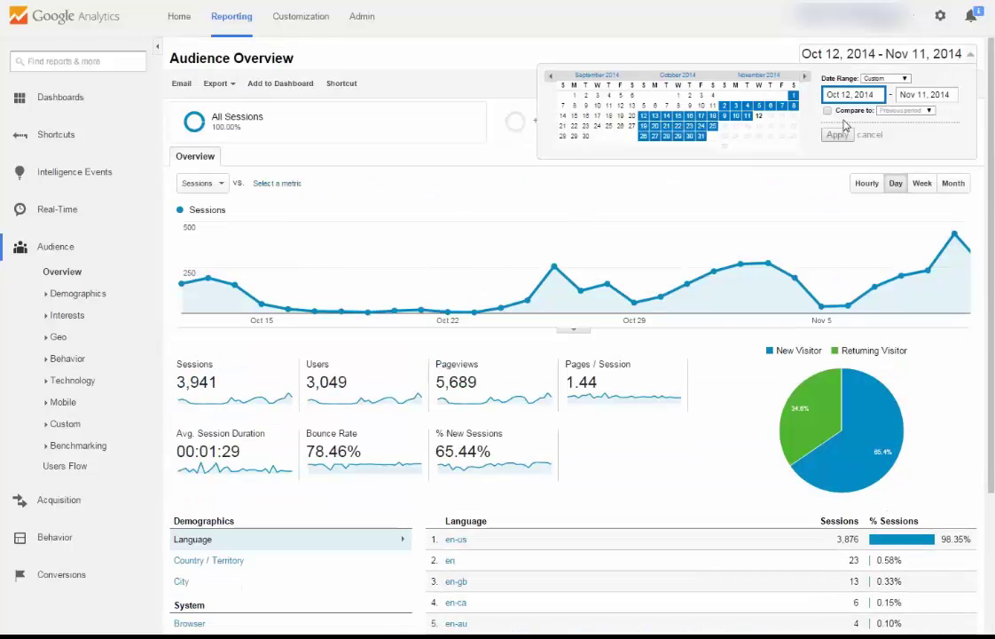
{"action": "left_click", "coordinate": [873, 89]}
{"action": "left_click", "coordinate": [871, 127]}
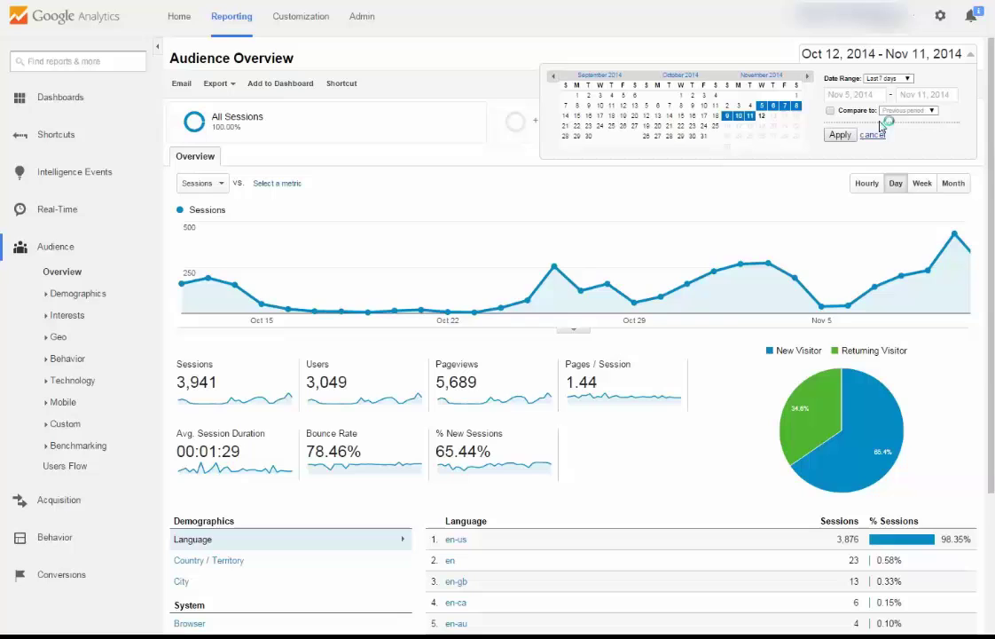
{"action": "left_click", "coordinate": [840, 134]}
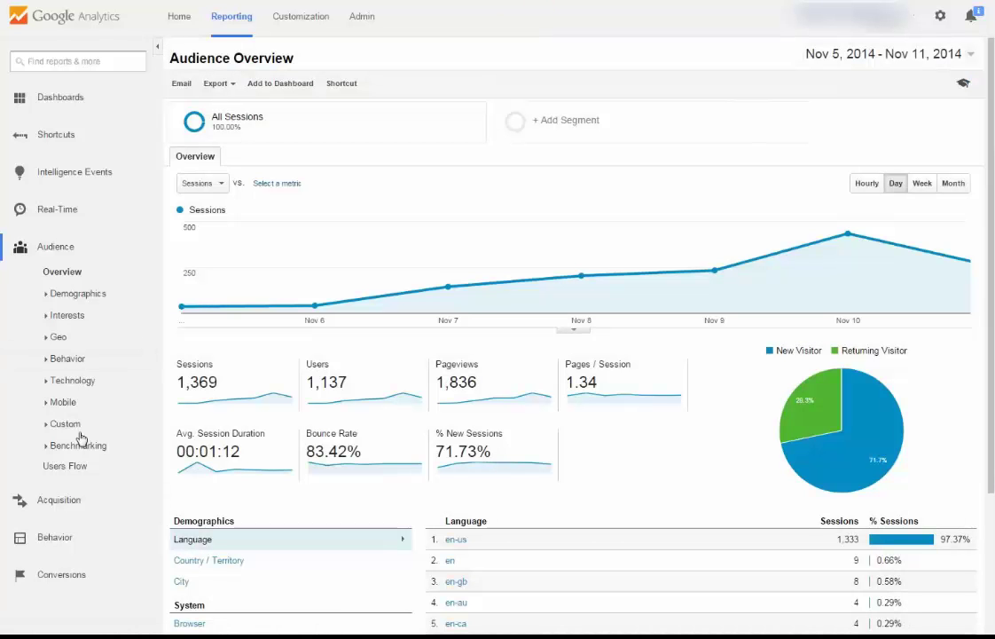
Open the Behavior Overview report and go on to its full list of site pages.
{"action": "left_click", "coordinate": [53, 546]}
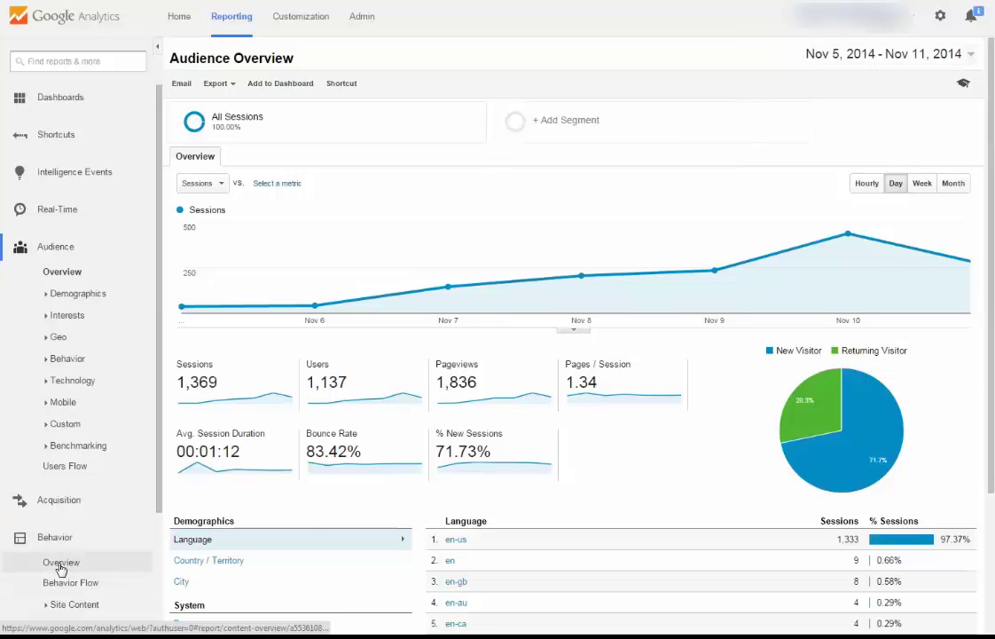
{"action": "left_click", "coordinate": [60, 565]}
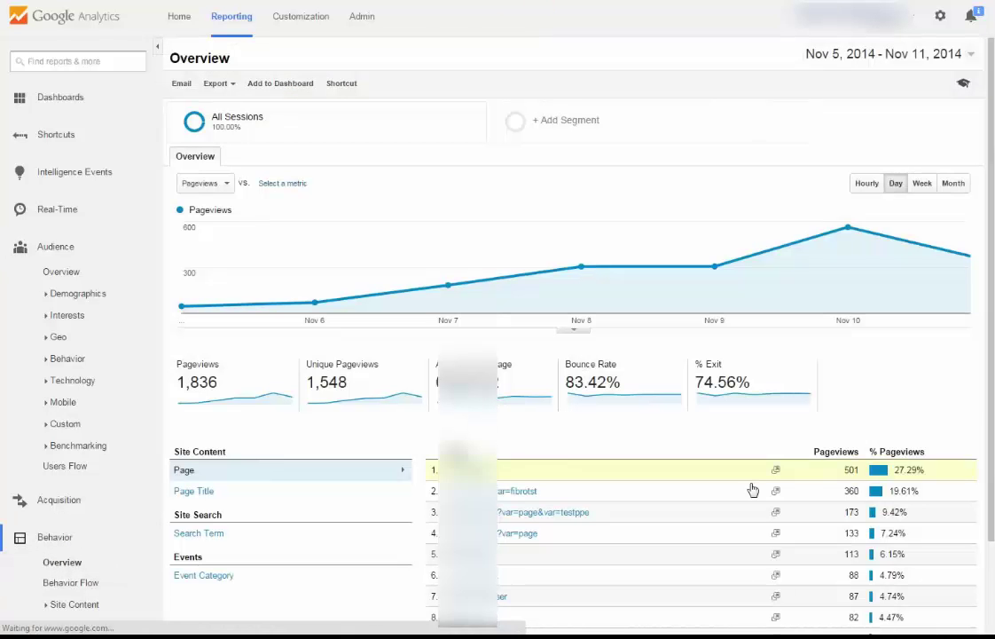
{"action": "scroll", "coordinate": [992, 404], "scroll_direction": "down", "scroll_amount": 2}
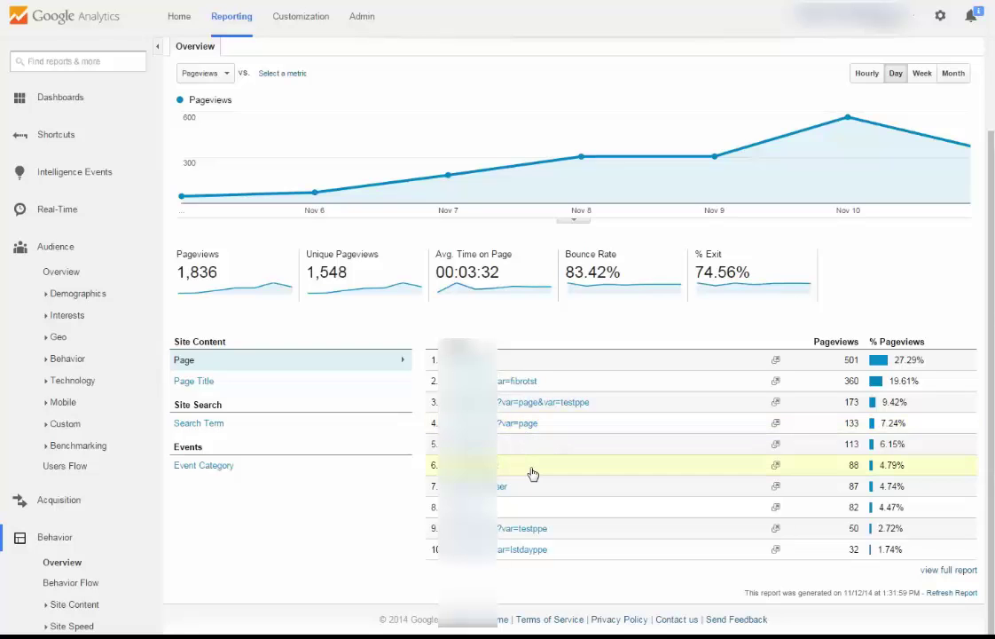
{"action": "left_click", "coordinate": [948, 571]}
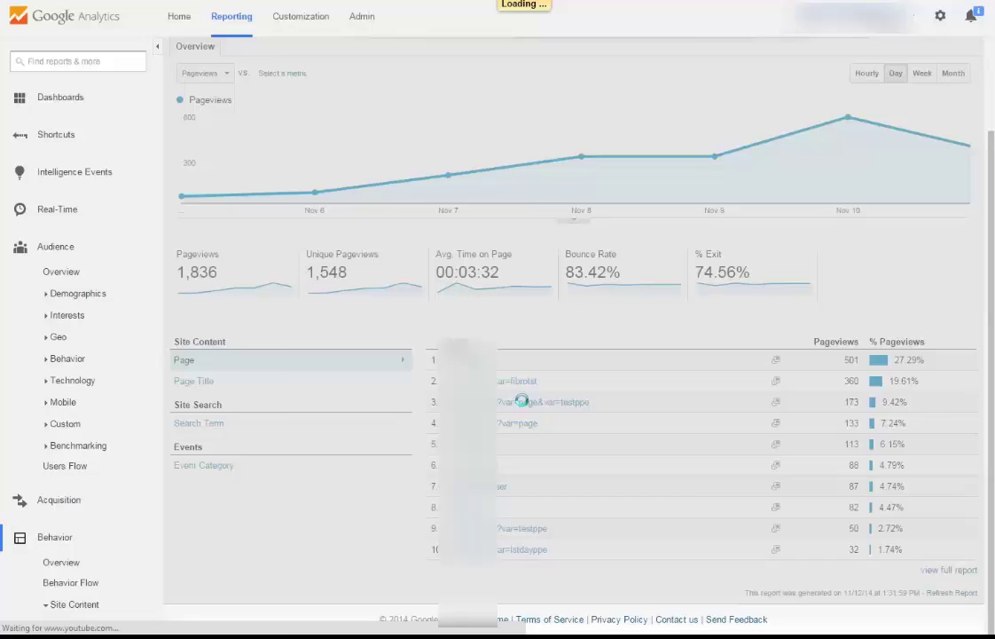
Set the All Pages table to show 100 rows.
{"action": "scroll", "coordinate": [470, 430], "scroll_direction": "down", "scroll_amount": 3}
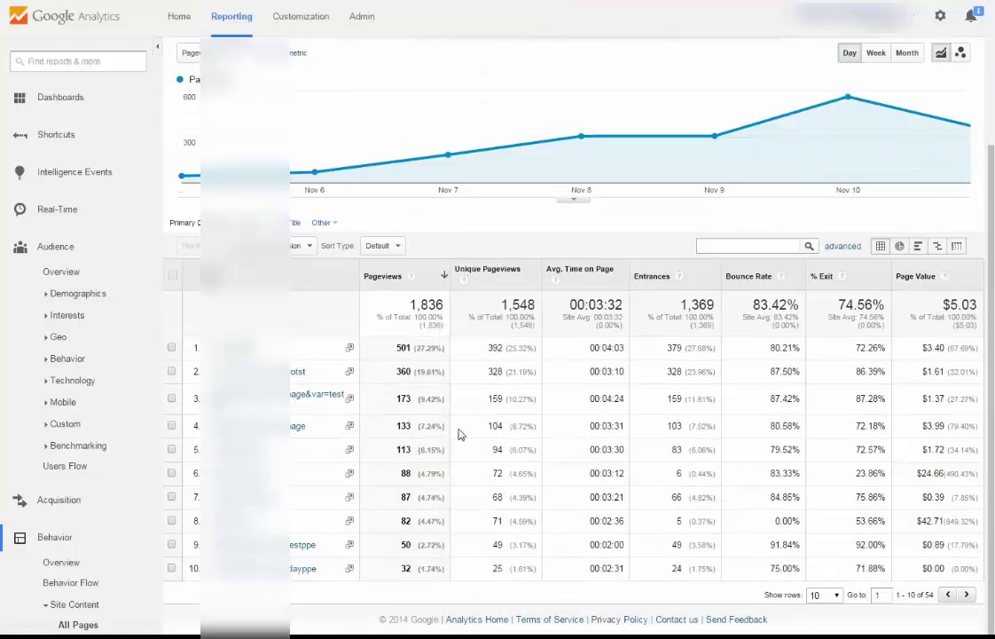
{"action": "left_click", "coordinate": [824, 595]}
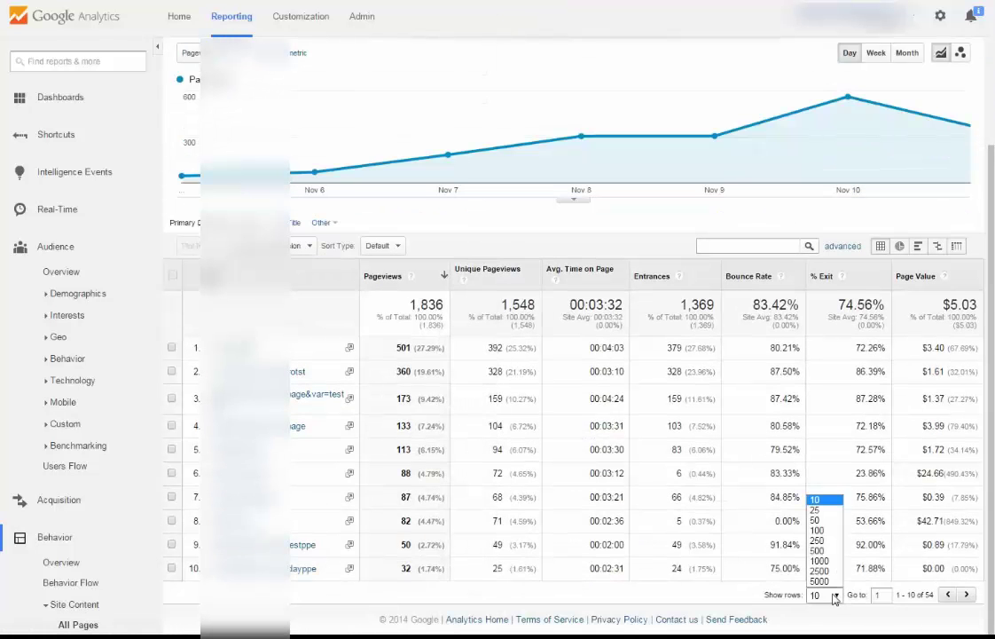
{"action": "left_click", "coordinate": [820, 542]}
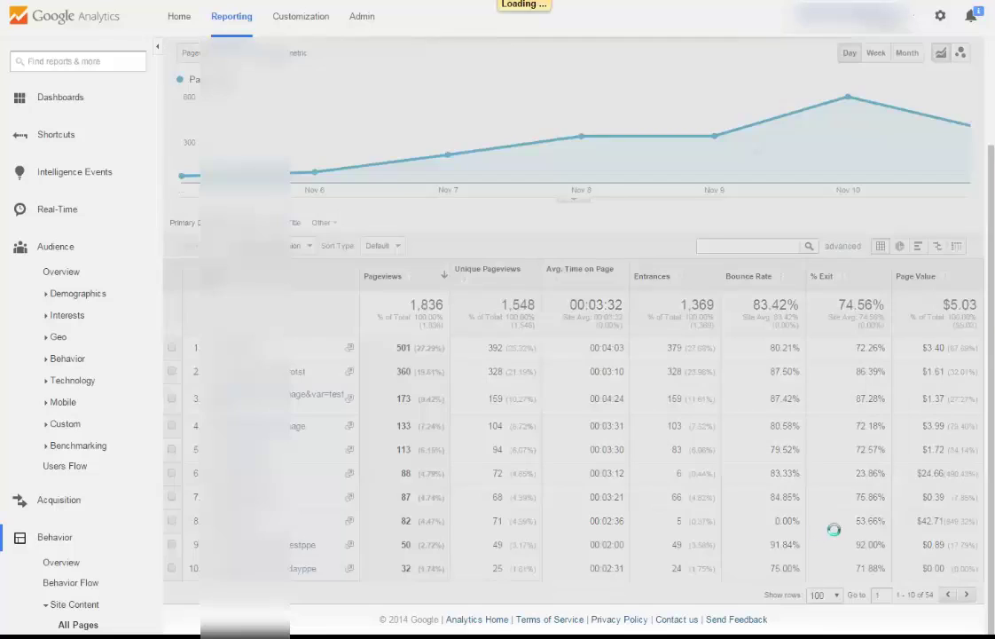
Examine the page variants listed in the All Pages table along with their pageviews and page values.
{"action": "scroll", "coordinate": [865, 510], "scroll_direction": "down", "scroll_amount": 9}
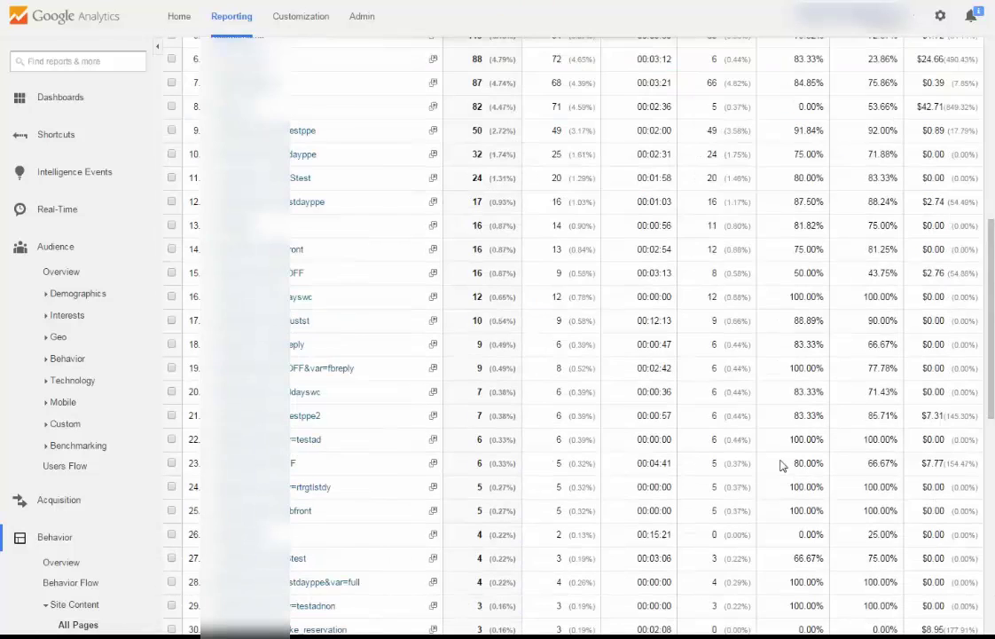
{"action": "scroll", "coordinate": [450, 395], "scroll_direction": "down", "scroll_amount": 3}
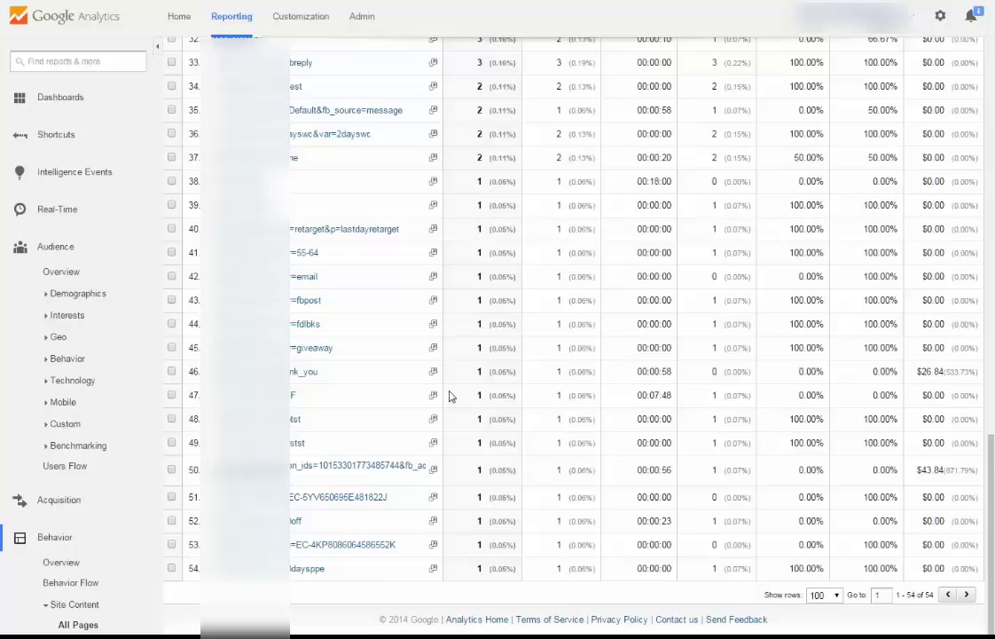
{"action": "scroll", "coordinate": [367, 417], "scroll_direction": "up", "scroll_amount": 2}
{"action": "scroll", "coordinate": [394, 448], "scroll_direction": "down", "scroll_amount": 1}
{"action": "scroll", "coordinate": [393, 448], "scroll_direction": "down", "scroll_amount": 1}
{"action": "scroll", "coordinate": [357, 540], "scroll_direction": "up", "scroll_amount": 3}
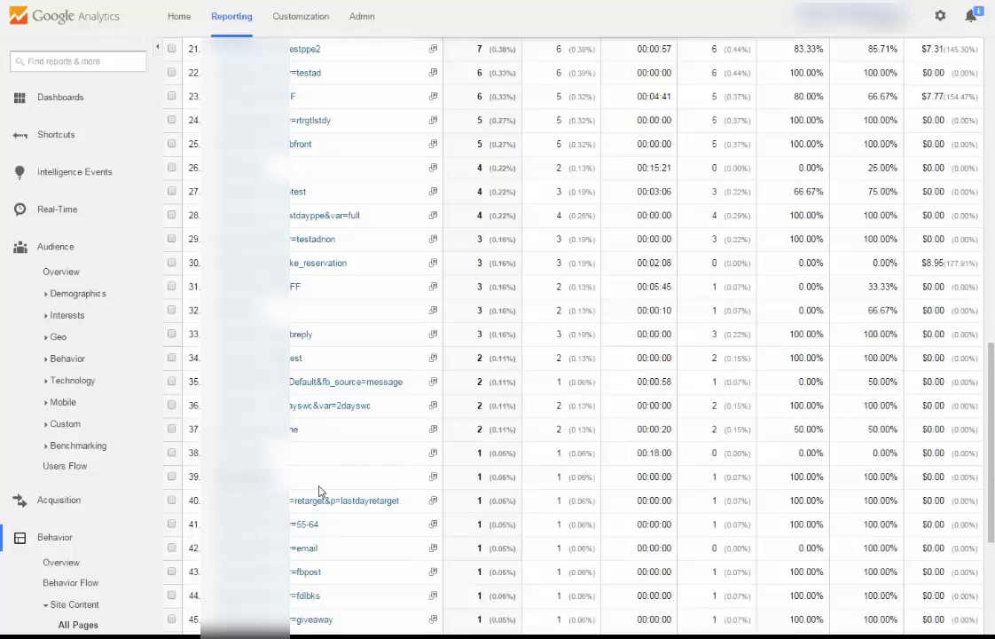
{"action": "scroll", "coordinate": [318, 503], "scroll_direction": "up", "scroll_amount": 5}
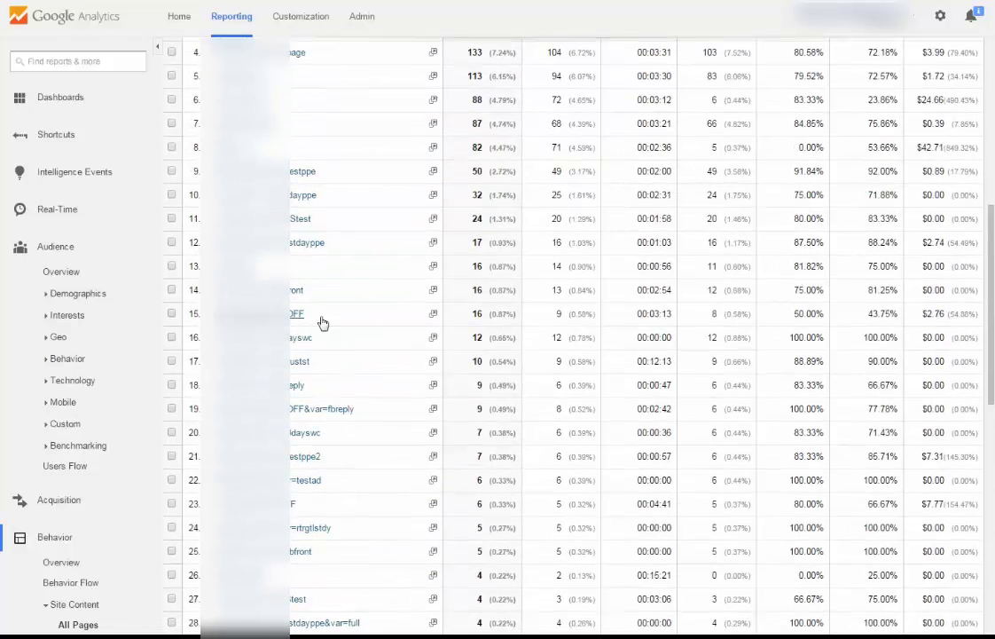
{"action": "scroll", "coordinate": [346, 417], "scroll_direction": "up", "scroll_amount": 2}
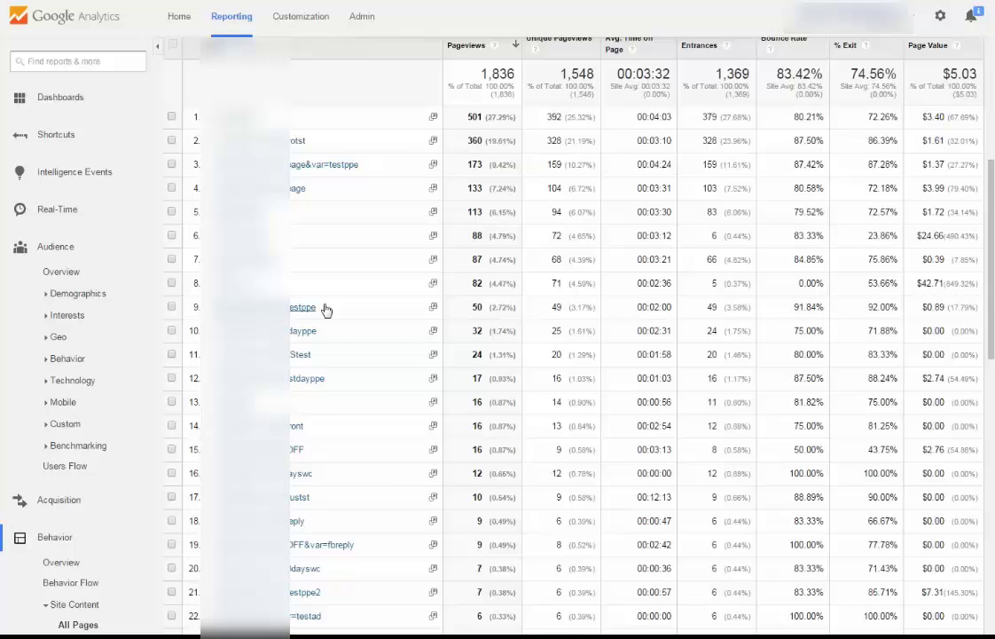
{"action": "scroll", "coordinate": [316, 245], "scroll_direction": "up", "scroll_amount": 1}
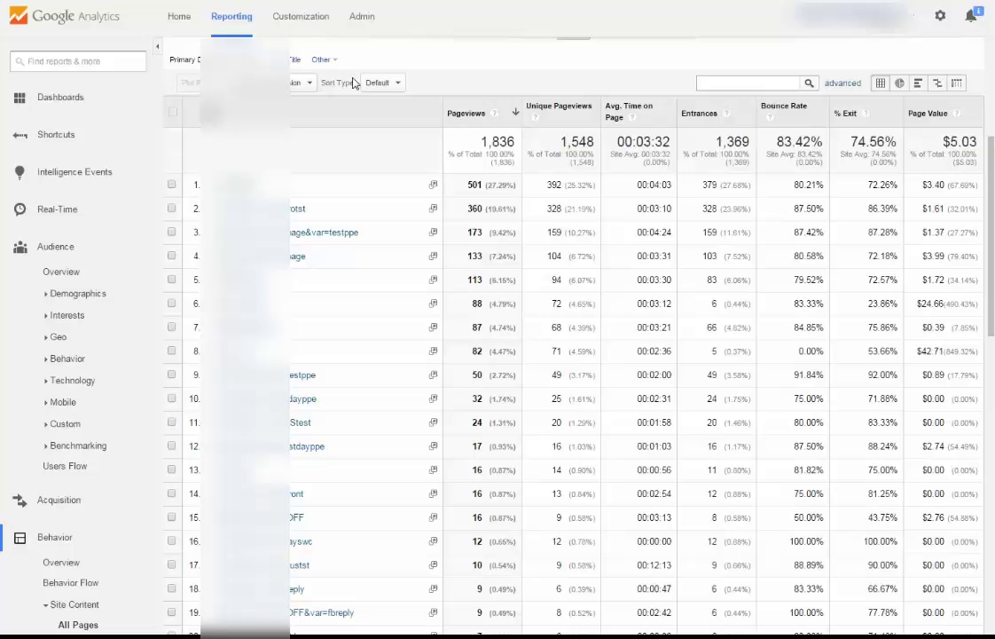
Filter the All Pages table with a page search term and check the total pageviews of the matching pages.
{"action": "left_click", "coordinate": [395, 83]}
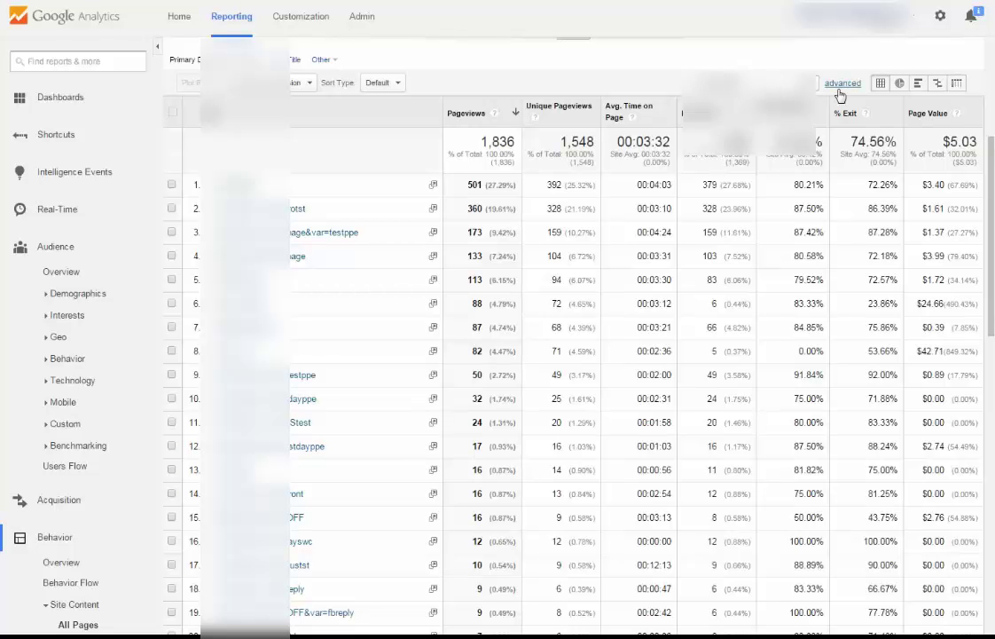
{"action": "left_click", "coordinate": [809, 82]}
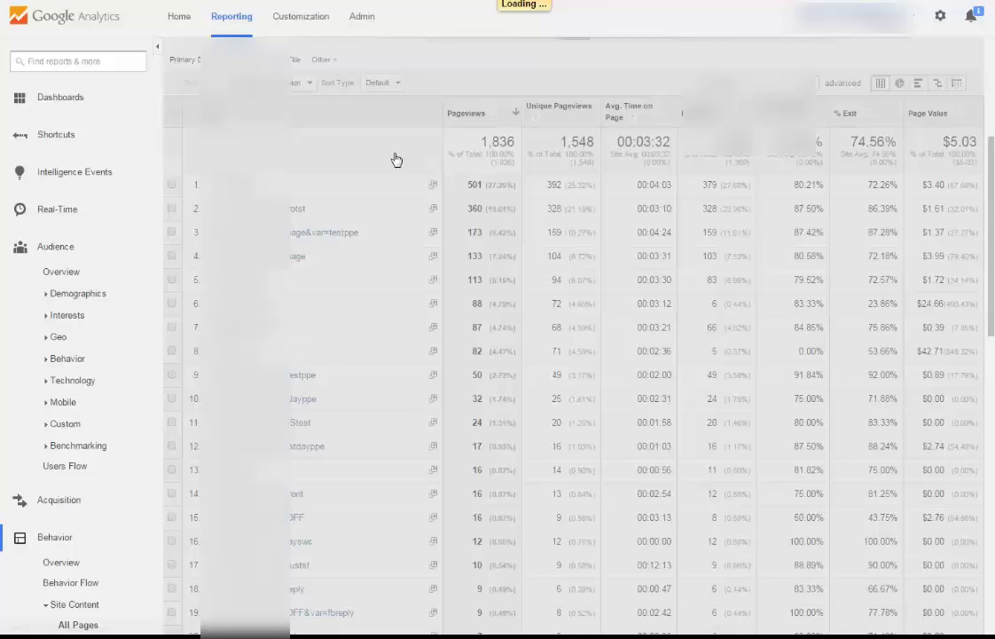
{"action": "scroll", "coordinate": [576, 355], "scroll_direction": "down", "scroll_amount": 2}
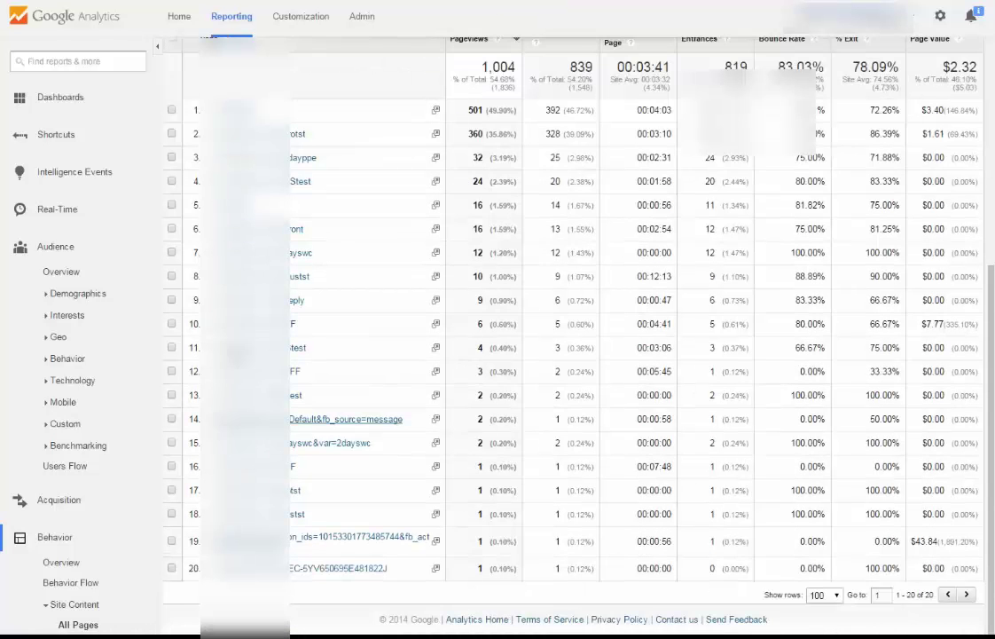
{"action": "scroll", "coordinate": [576, 355], "scroll_direction": "up", "scroll_amount": 2}
{"action": "scroll", "coordinate": [306, 367], "scroll_direction": "down", "scroll_amount": 2}
{"action": "scroll", "coordinate": [471, 249], "scroll_direction": "up", "scroll_amount": 1}
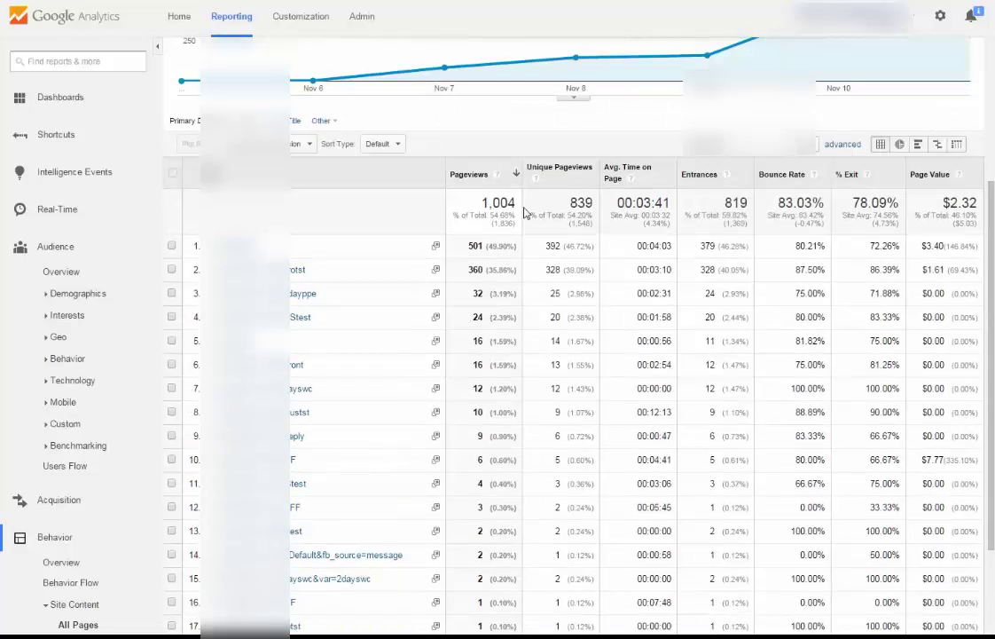
{"action": "left_click_drag", "start_coordinate": [482, 203], "coordinate": [512, 203]}
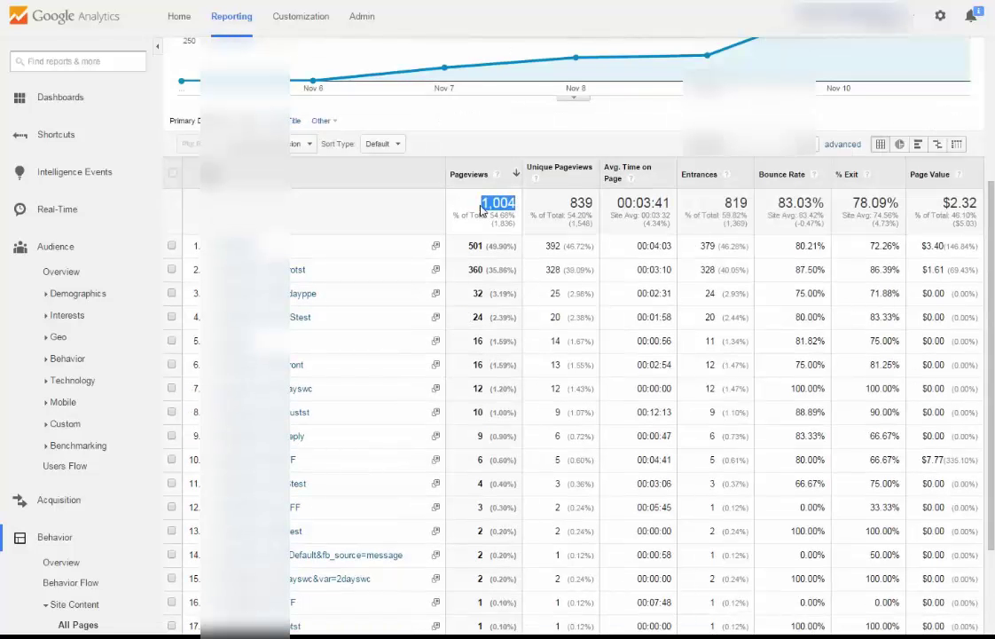
{"action": "left_click", "coordinate": [424, 185]}
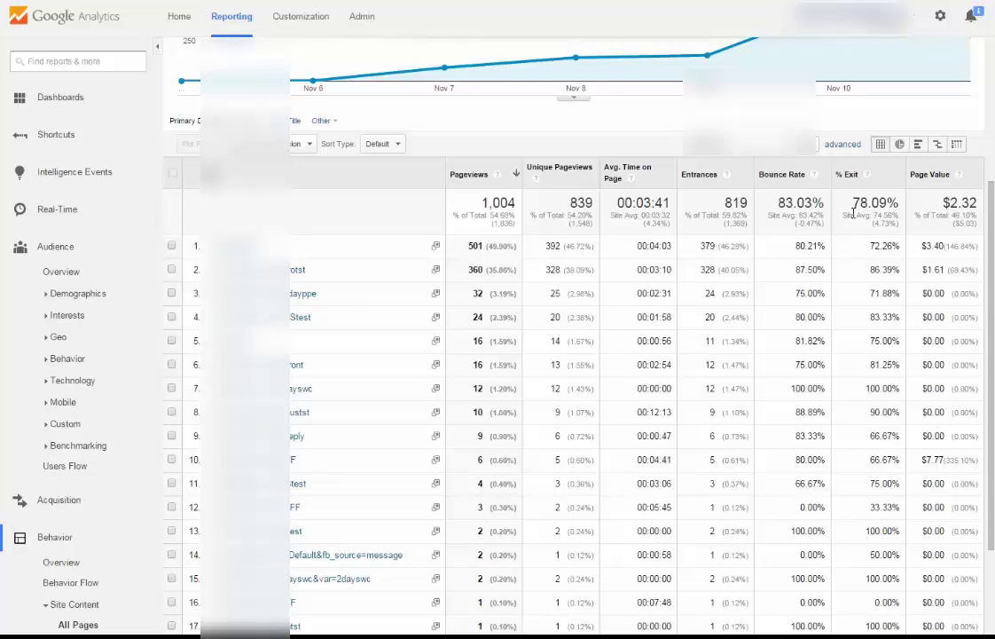
Open the Ecommerce Overview report under Conversions and check the number of transactions.
{"action": "scroll", "coordinate": [363, 424], "scroll_direction": "down", "scroll_amount": 2}
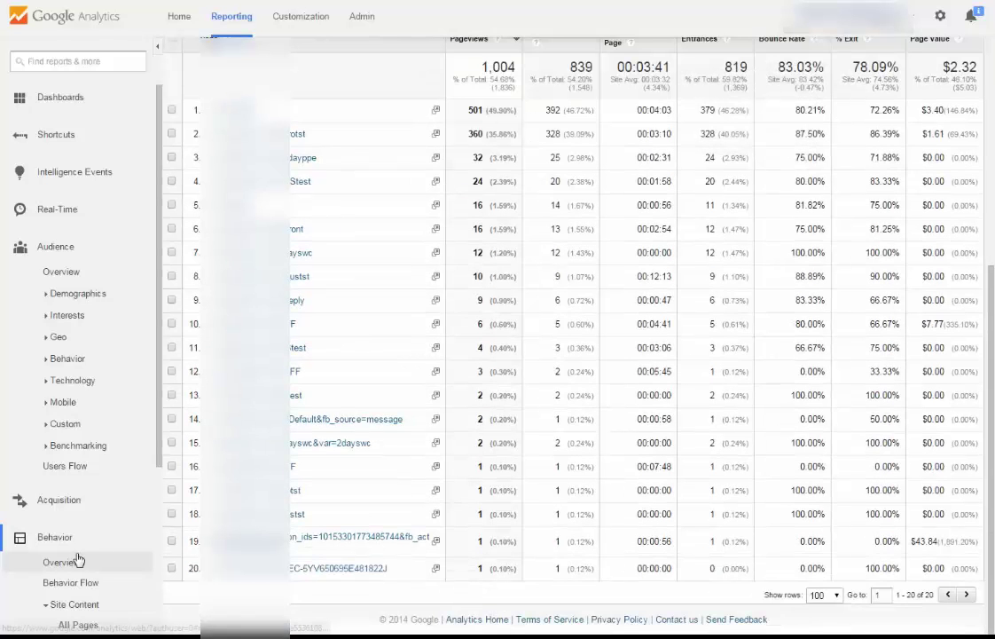
{"action": "scroll", "coordinate": [149, 525], "scroll_direction": "down", "scroll_amount": 5}
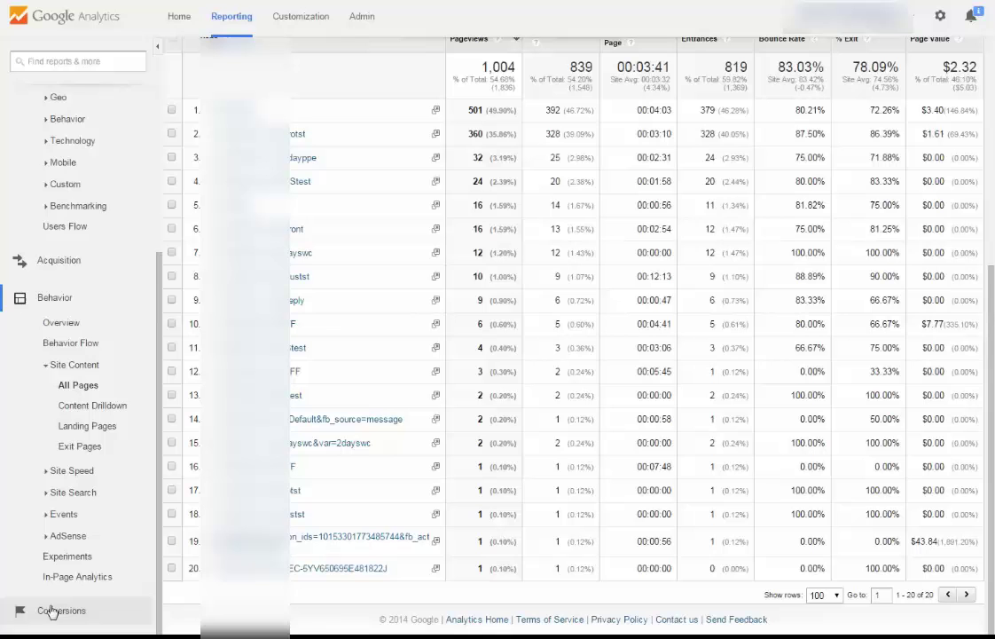
{"action": "scroll", "coordinate": [91, 575], "scroll_direction": "down", "scroll_amount": 2}
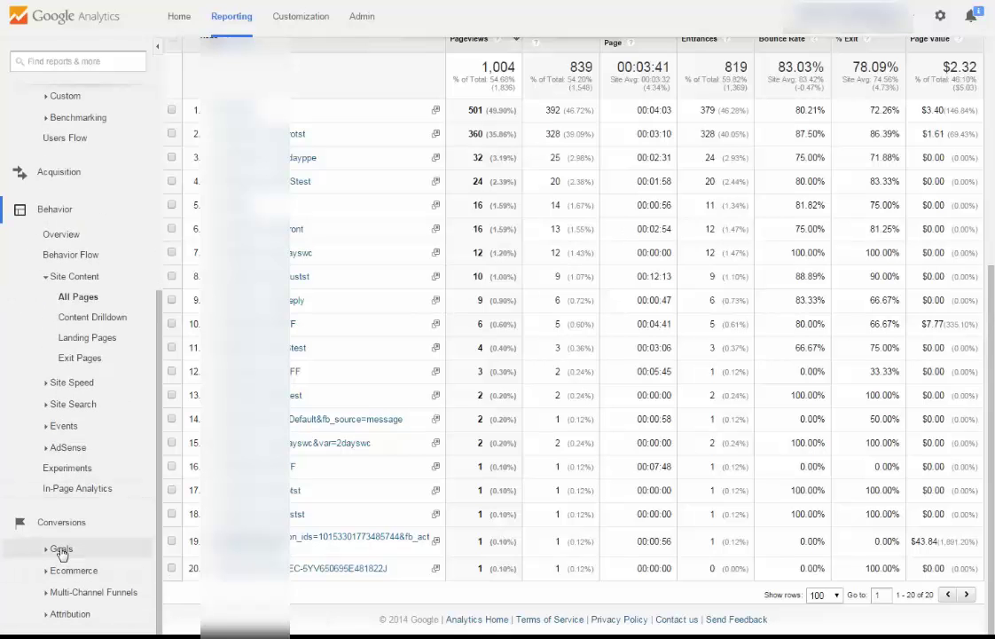
{"action": "left_click", "coordinate": [70, 569]}
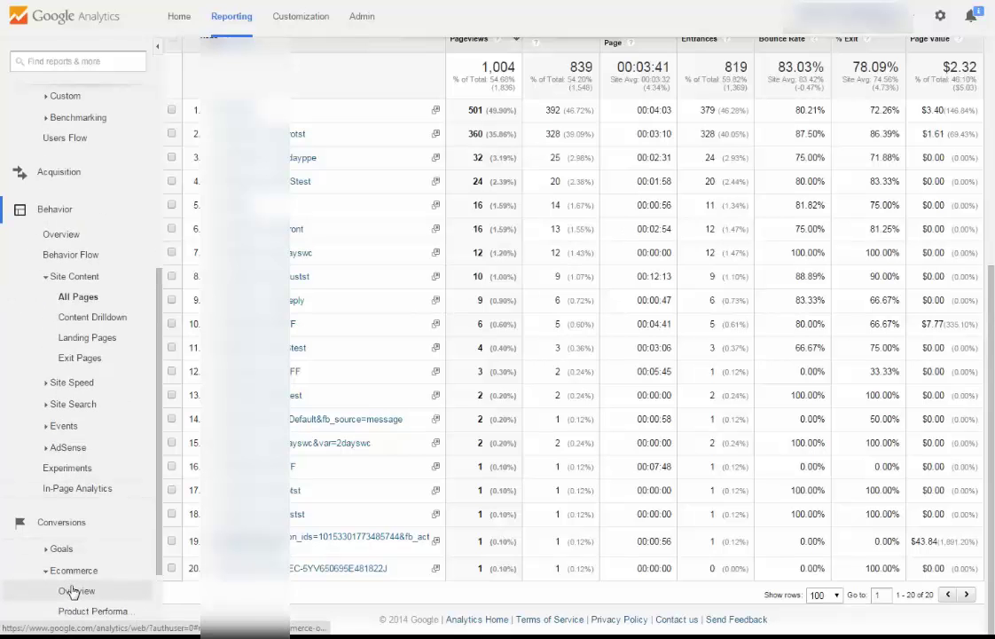
{"action": "left_click", "coordinate": [76, 590]}
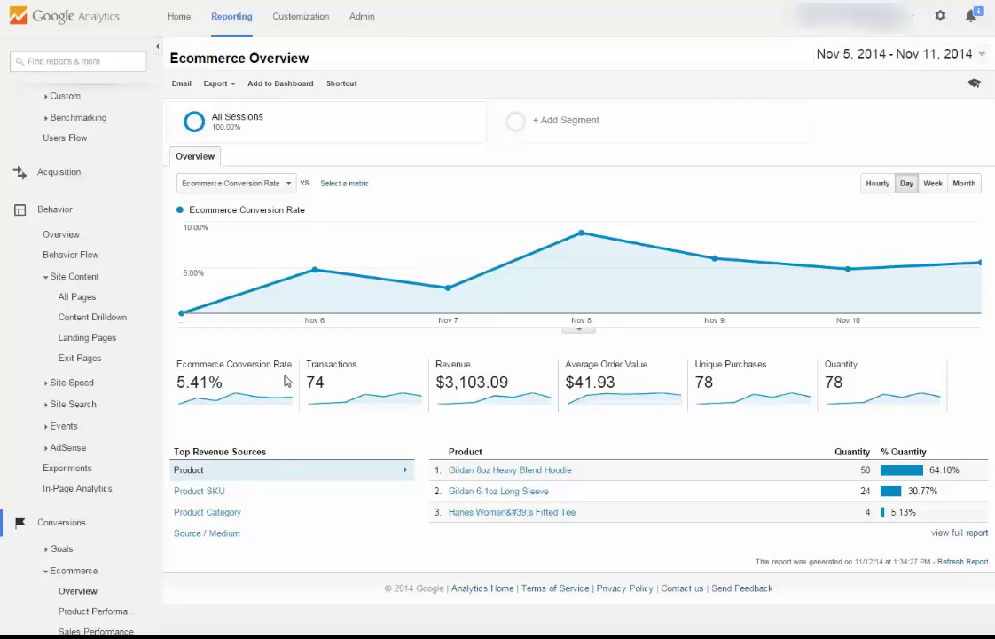
{"action": "left_click_drag", "start_coordinate": [308, 381], "coordinate": [339, 382]}
{"action": "left_click", "coordinate": [309, 381]}
{"action": "double_click", "coordinate": [310, 381]}
{"action": "left_click", "coordinate": [333, 390]}
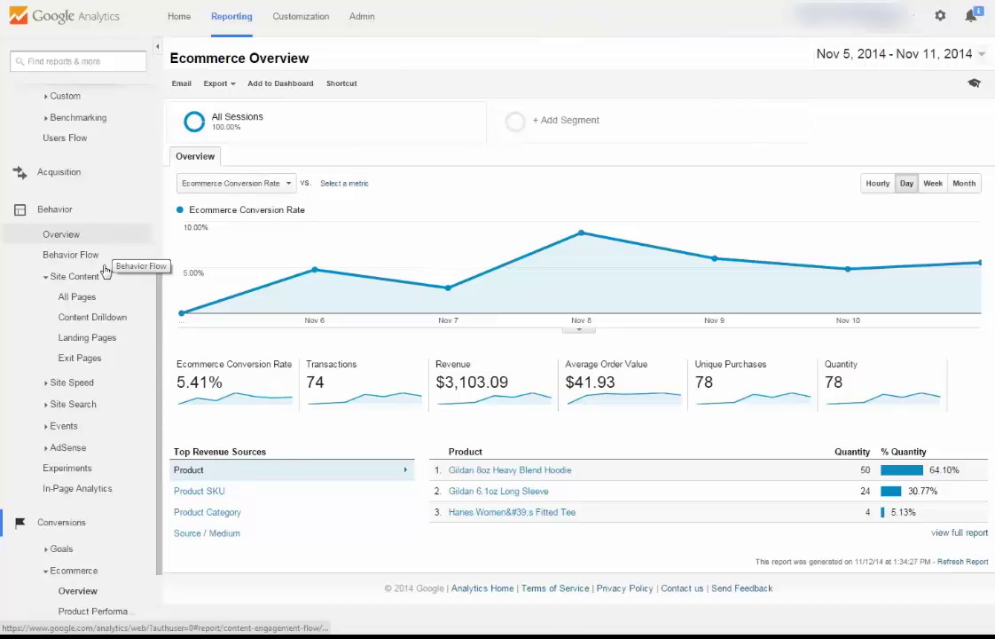
Open the Landing Pages report in the Behavior site content and look over its sessions and ecommerce conversions.
{"action": "scroll", "coordinate": [158, 300], "scroll_direction": "up", "scroll_amount": 1}
{"action": "left_click_drag", "start_coordinate": [161, 299], "coordinate": [157, 257]}
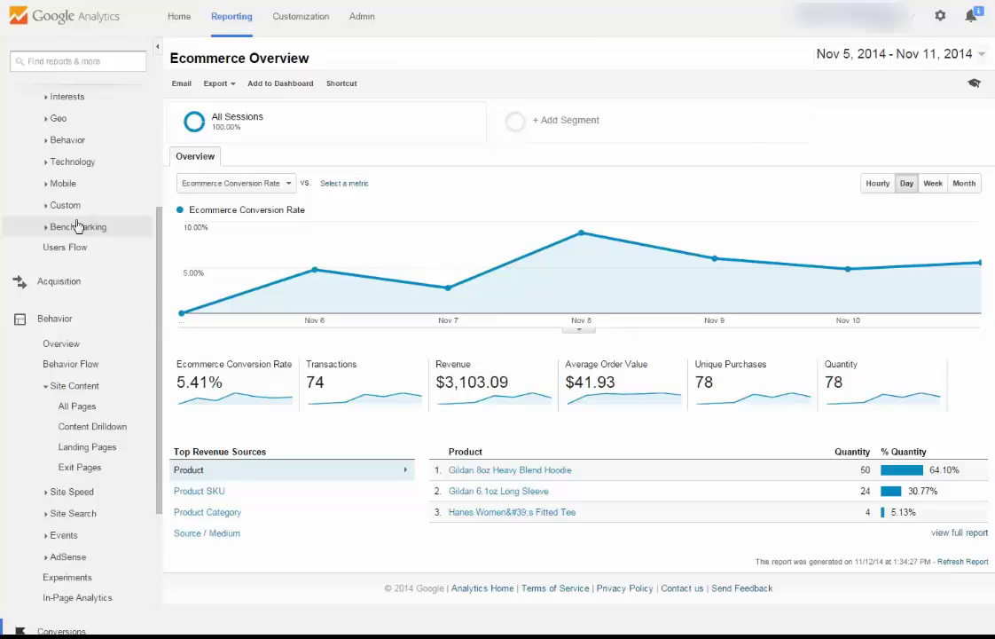
{"action": "left_click_drag", "start_coordinate": [159, 278], "coordinate": [162, 310]}
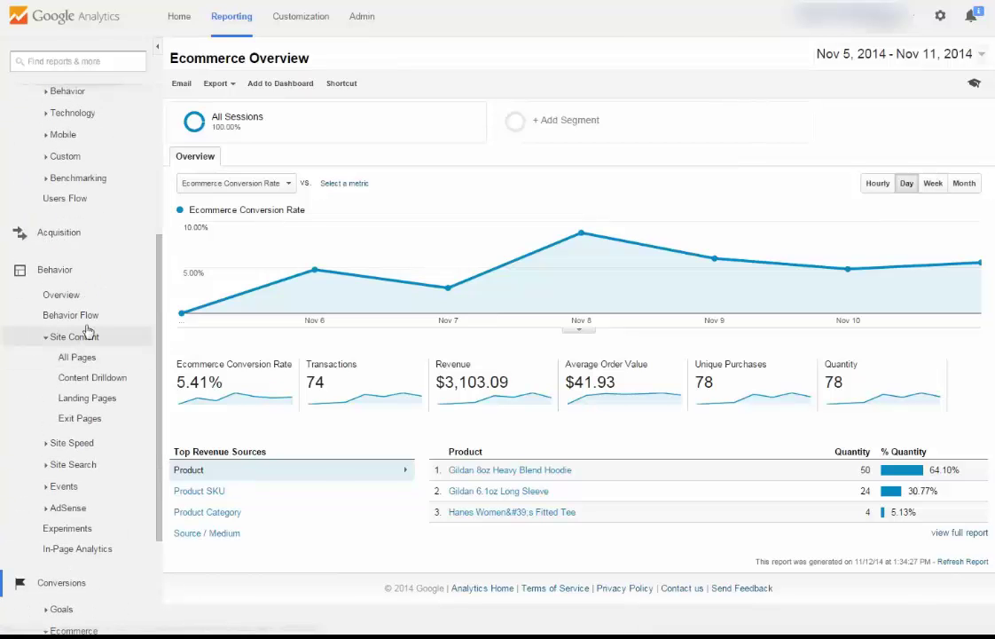
{"action": "left_click", "coordinate": [81, 401]}
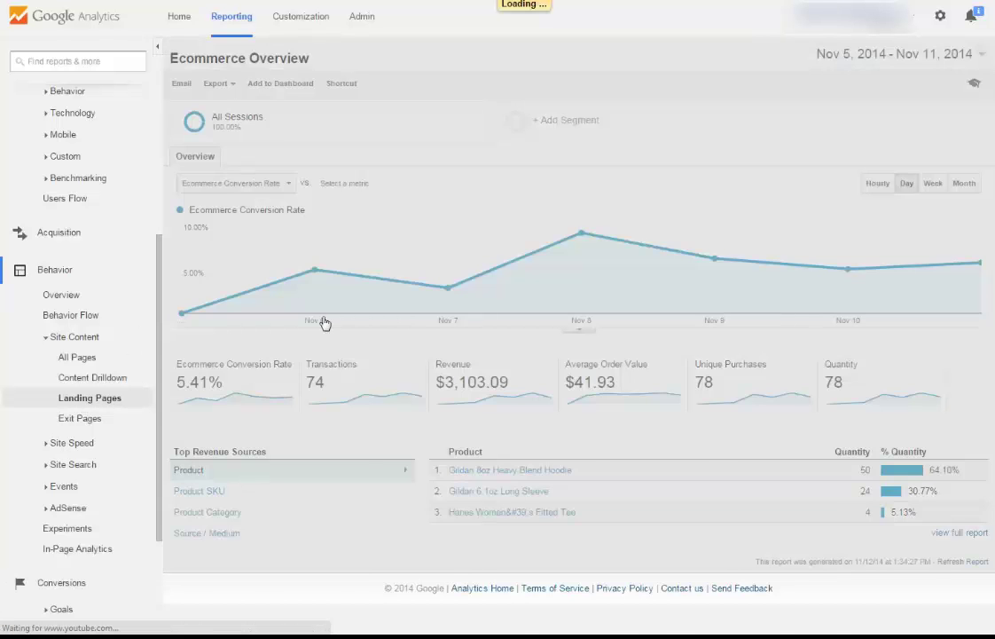
{"action": "scroll", "coordinate": [297, 465], "scroll_direction": "down", "scroll_amount": 1}
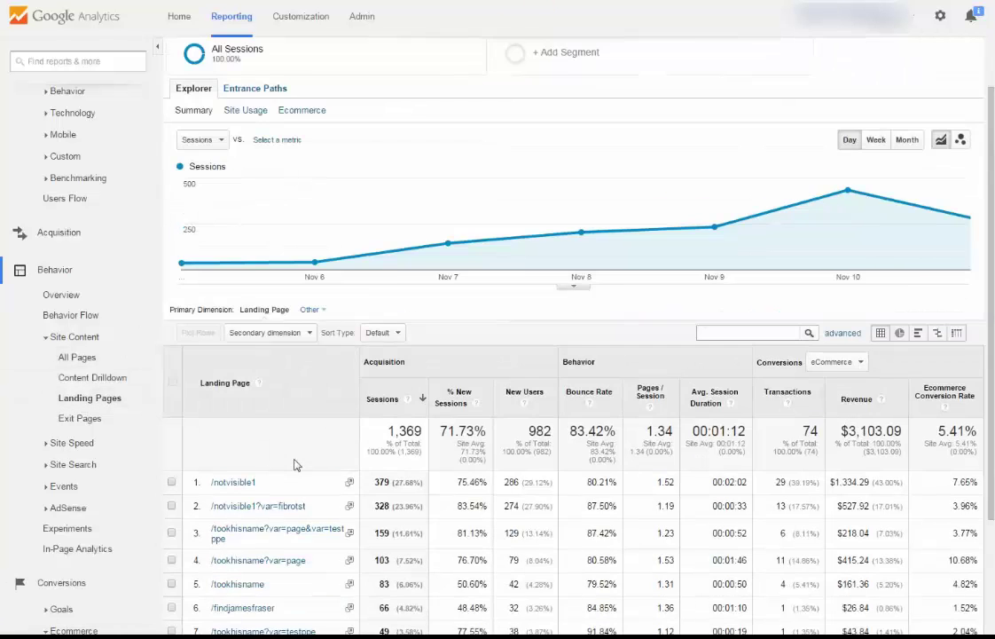
{"action": "scroll", "coordinate": [297, 465], "scroll_direction": "down", "scroll_amount": 2}
Open the Acquisition Overview report and compare the sessions, bounce rates and transactions of the top traffic channels.
{"action": "left_click", "coordinate": [52, 236]}
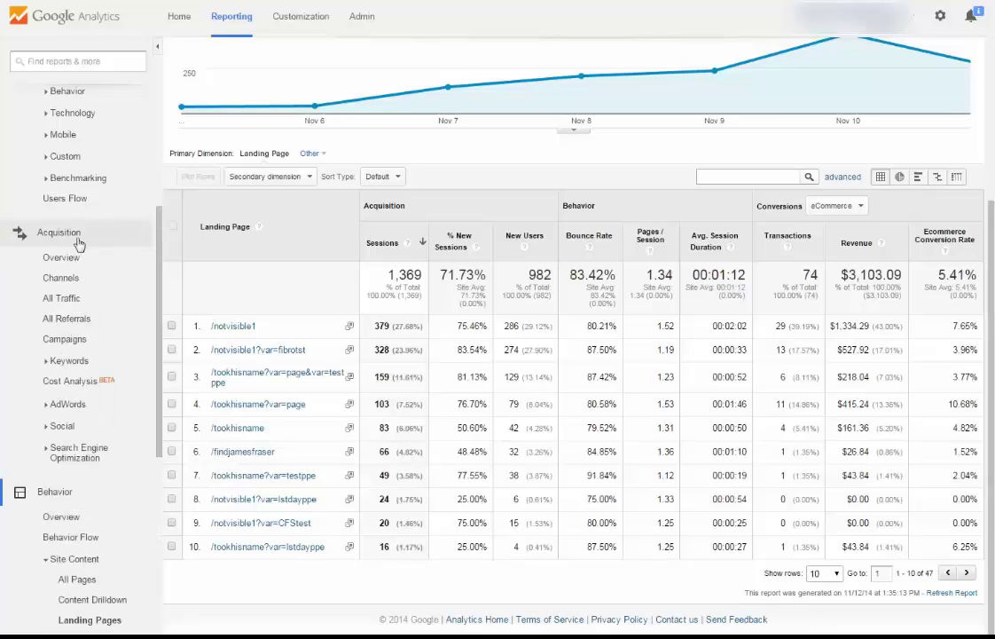
{"action": "left_click", "coordinate": [64, 256]}
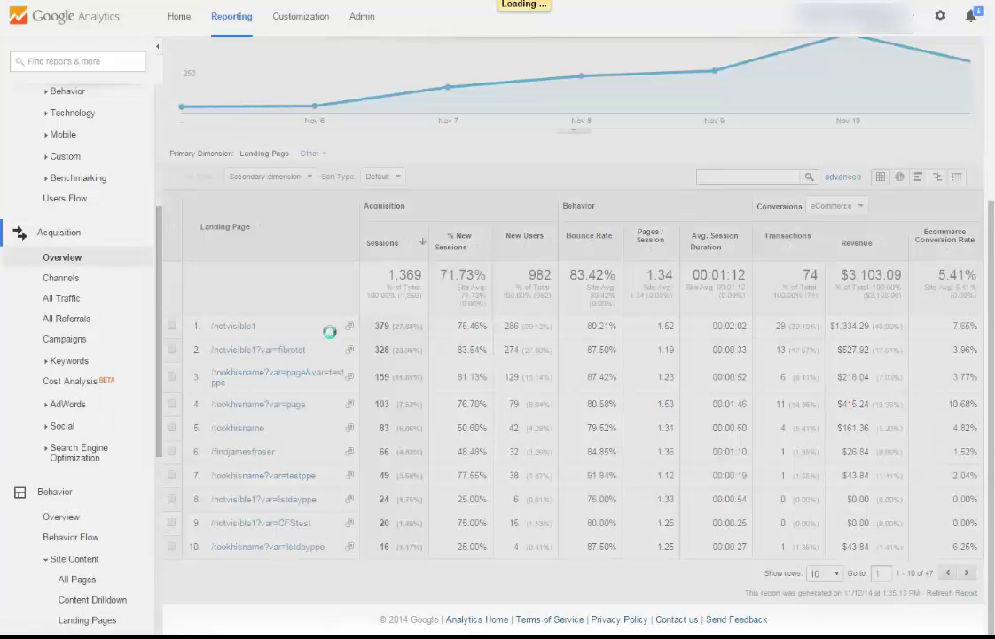
{"action": "scroll", "coordinate": [364, 391], "scroll_direction": "down", "scroll_amount": 2}
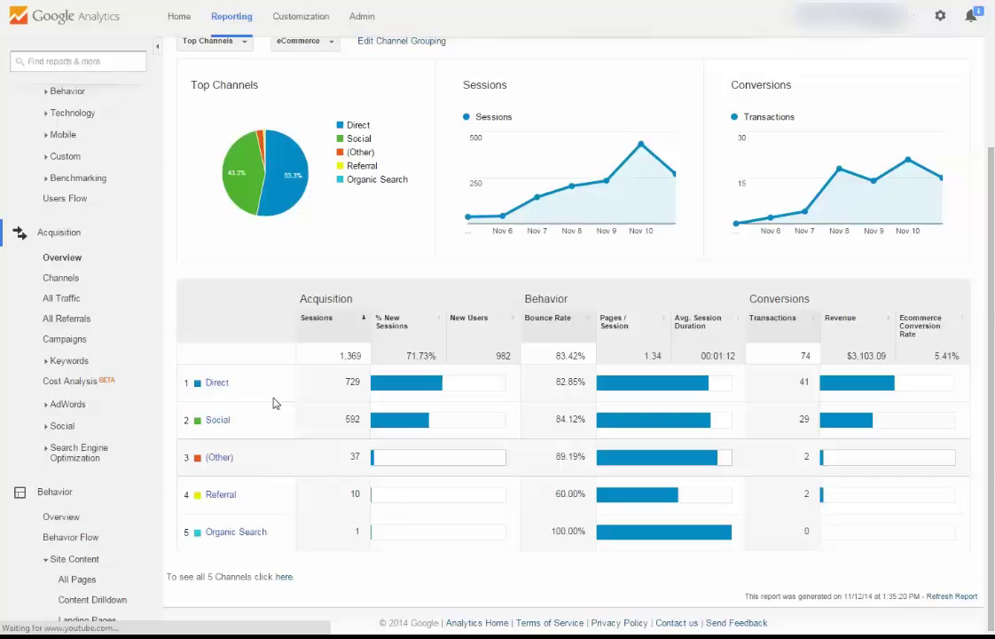
{"action": "scroll", "coordinate": [629, 404], "scroll_direction": "up", "scroll_amount": 2}
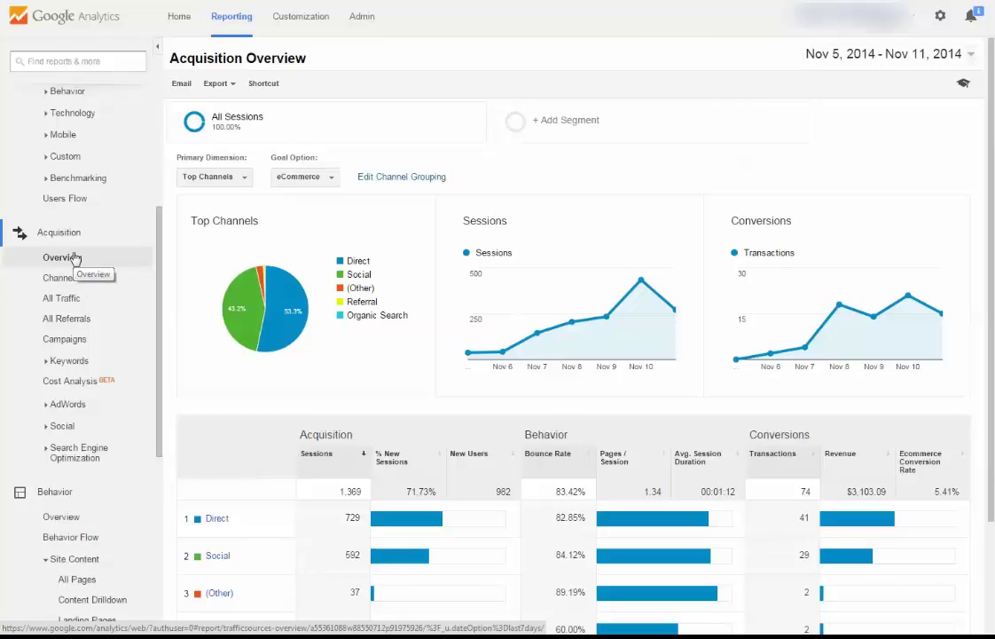
Open the Audience Overview report and review its session metrics, visitor split and language breakdown.
{"action": "scroll", "coordinate": [140, 318], "scroll_direction": "up", "scroll_amount": 3}
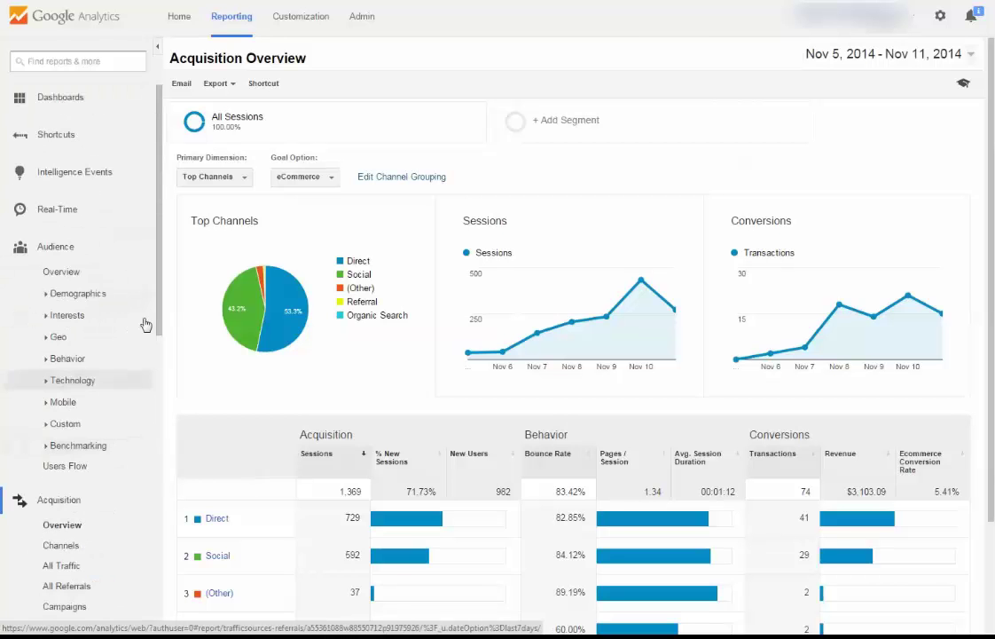
{"action": "left_click", "coordinate": [67, 272]}
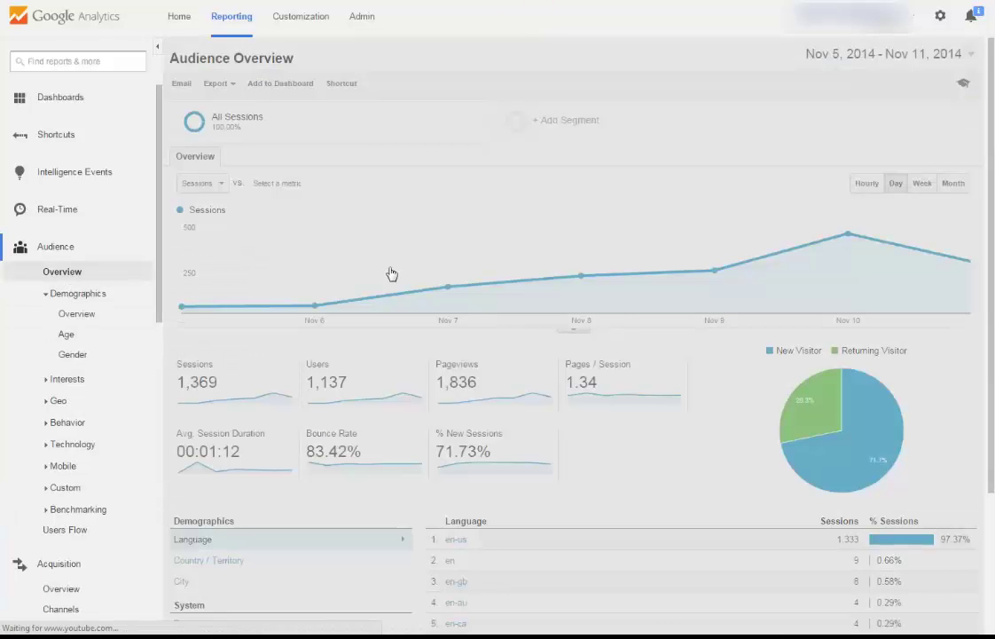
{"action": "scroll", "coordinate": [709, 407], "scroll_direction": "down", "scroll_amount": 3}
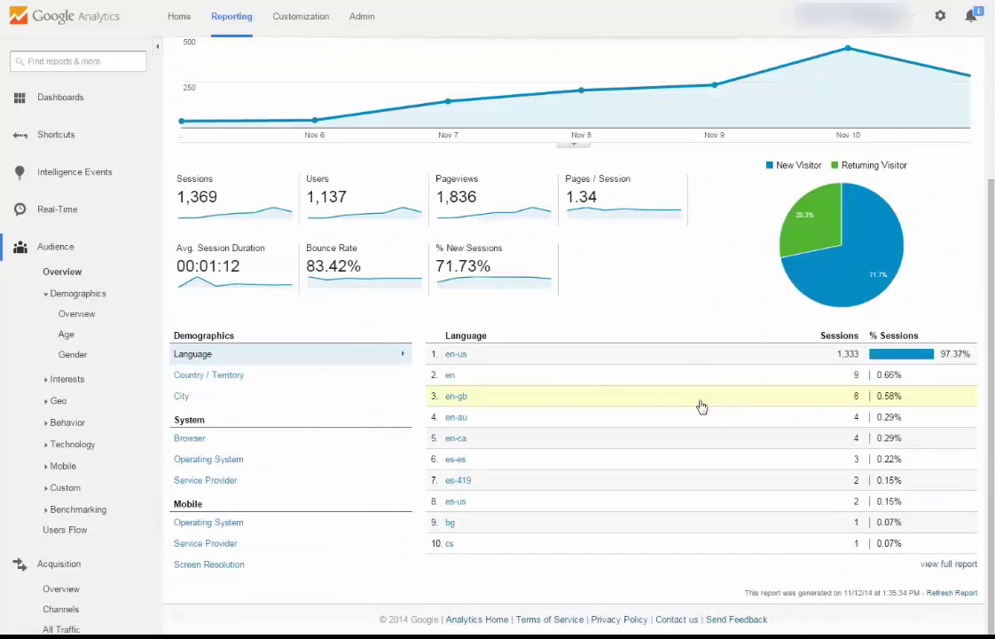
{"action": "scroll", "coordinate": [377, 354], "scroll_direction": "up", "scroll_amount": 3}
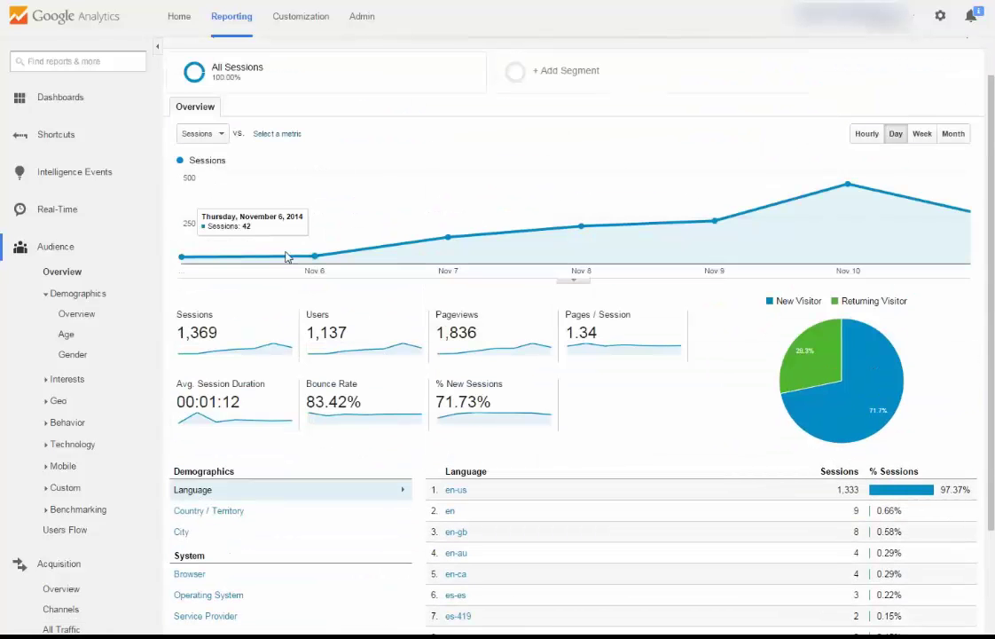
Open the Age report in the audience demographics and compare sessions and ecommerce conversions across the age groups.
{"action": "left_click", "coordinate": [68, 333]}
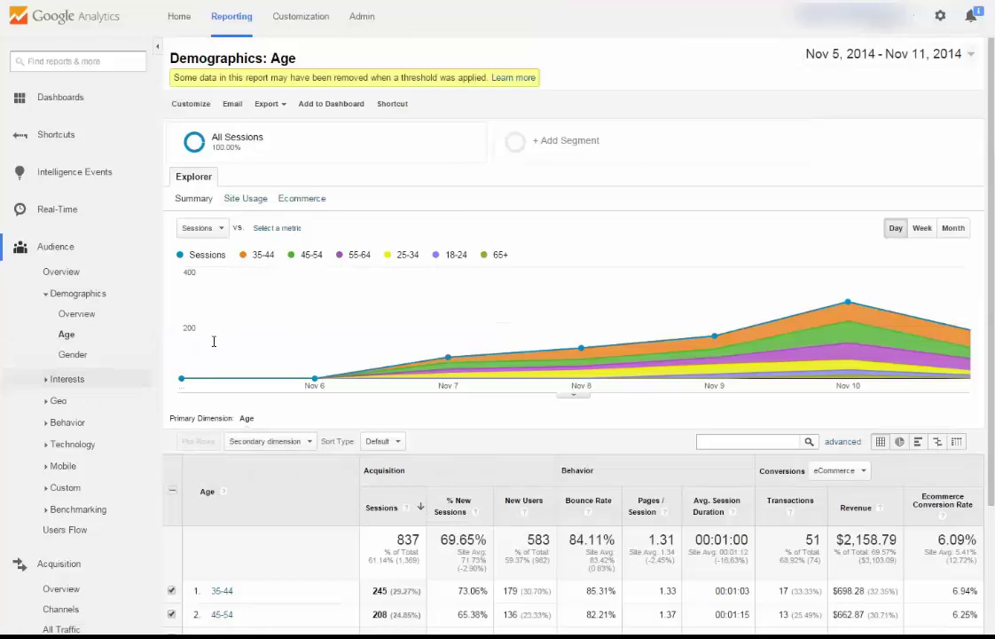
{"action": "scroll", "coordinate": [338, 415], "scroll_direction": "down", "scroll_amount": 3}
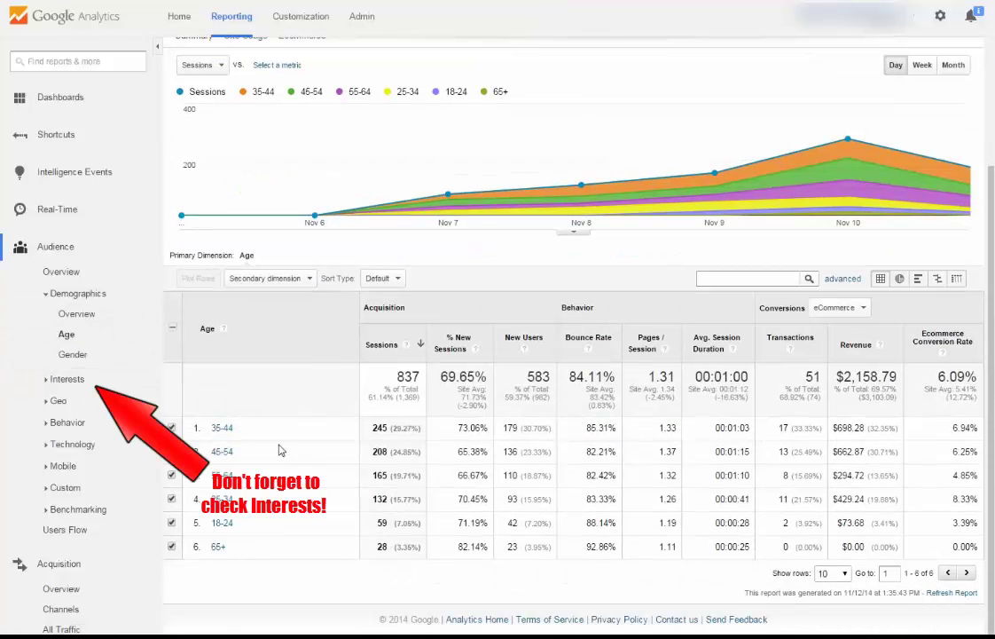